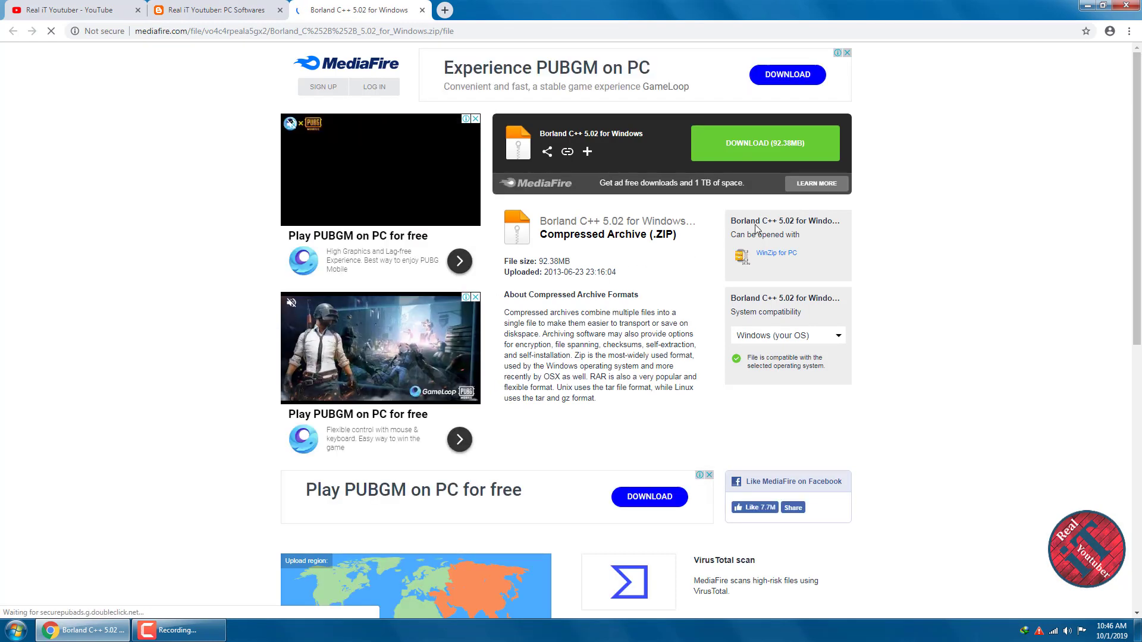
- Download the Borland C++ 5.02 for Windows zip from MediaFire to the Compressed downloads folder, closing the pop-up advertisement
click(754, 151)
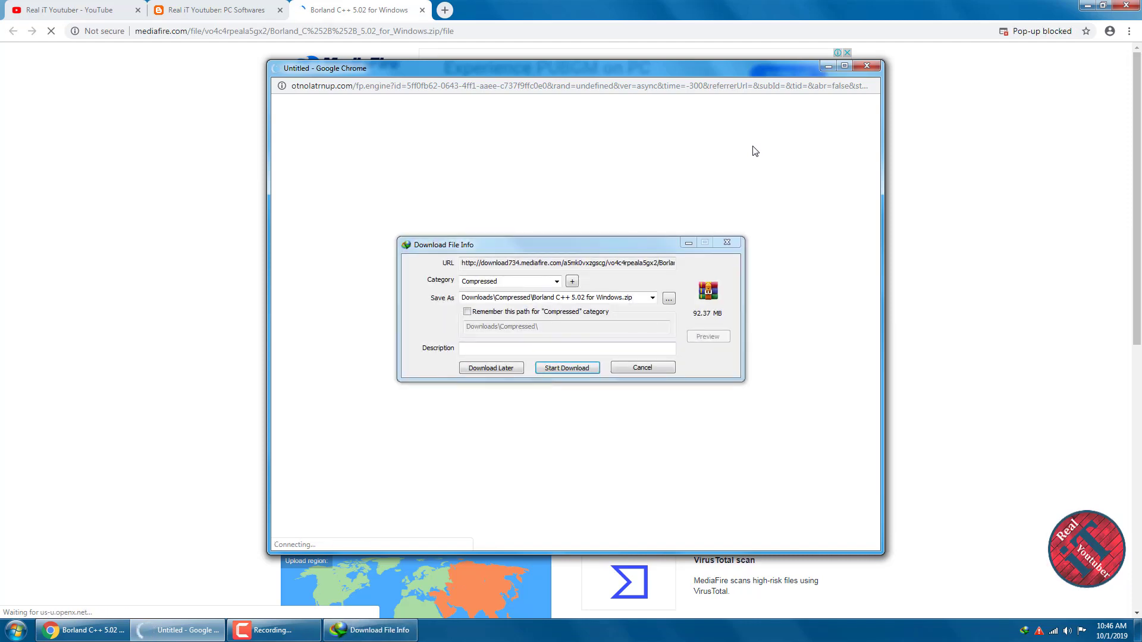
click(571, 434)
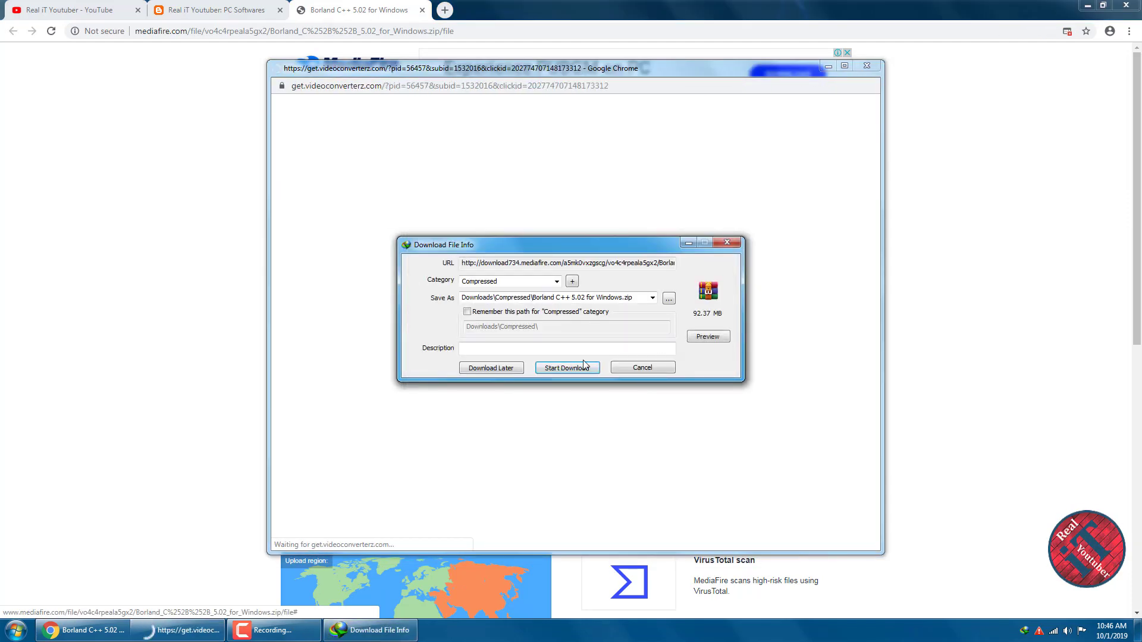
click(866, 67)
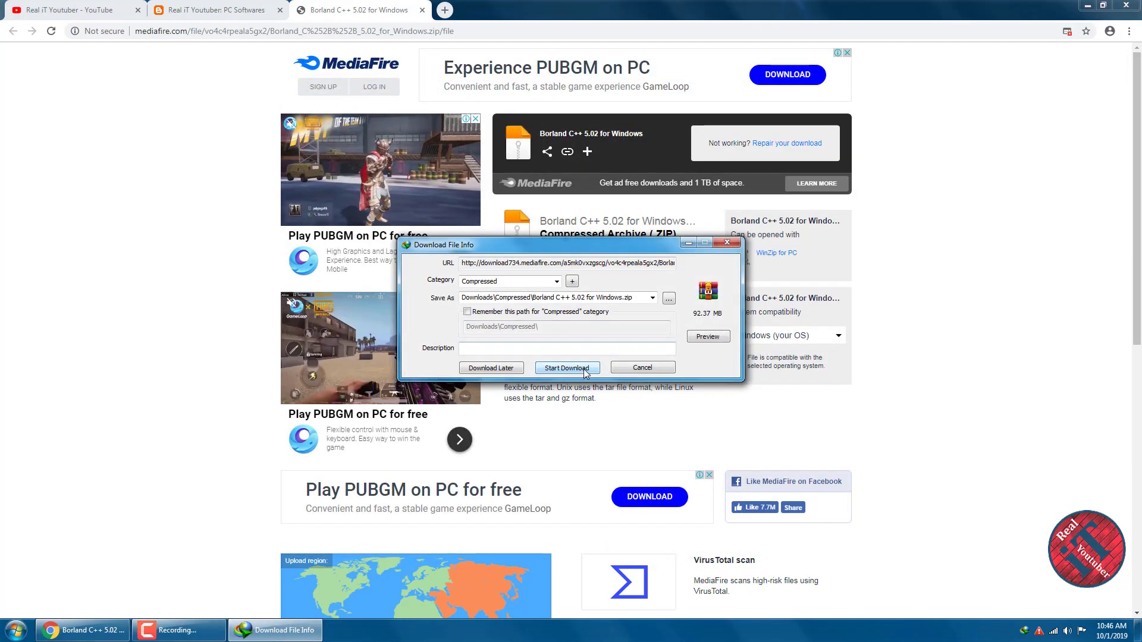
click(586, 370)
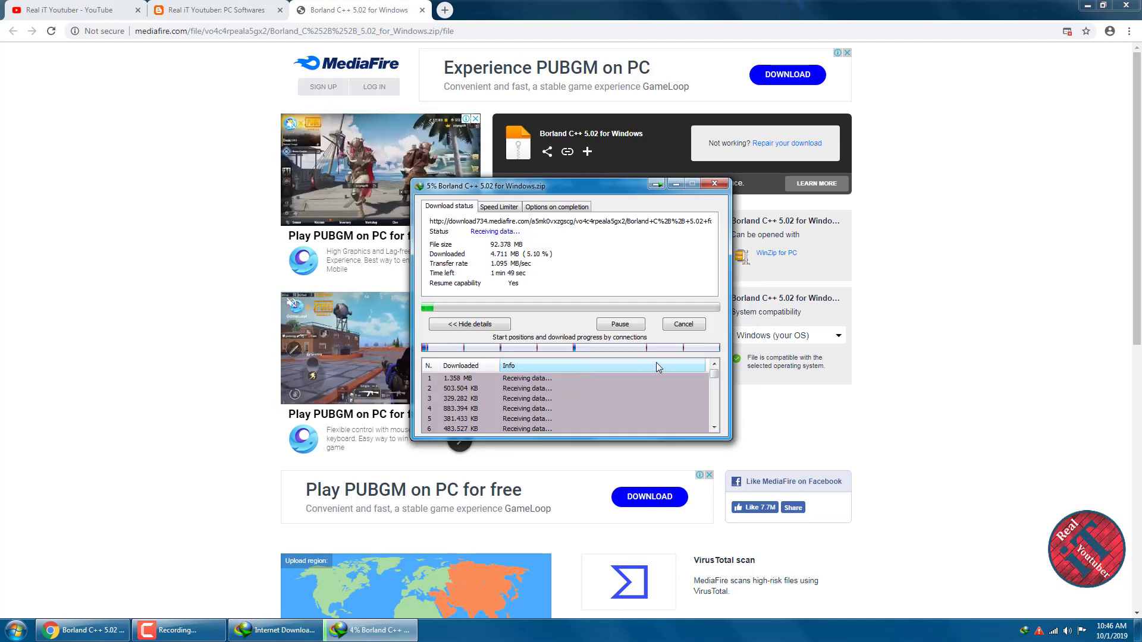
- Minimise the browser, decline the Chrome integration help and display the download's completion options
click(1086, 5)
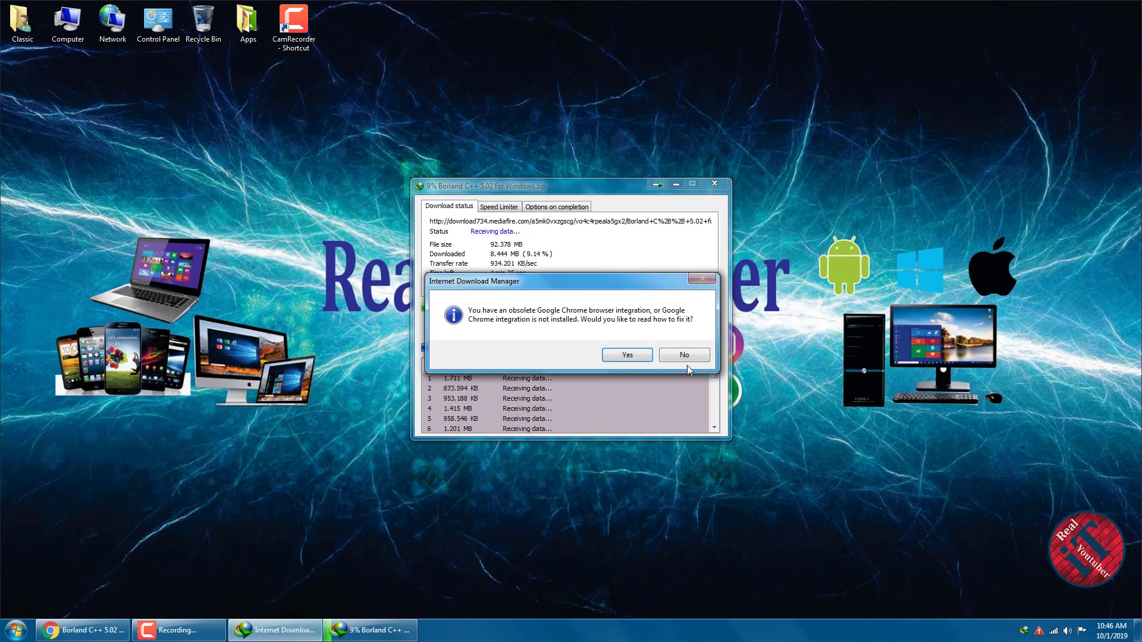
click(687, 356)
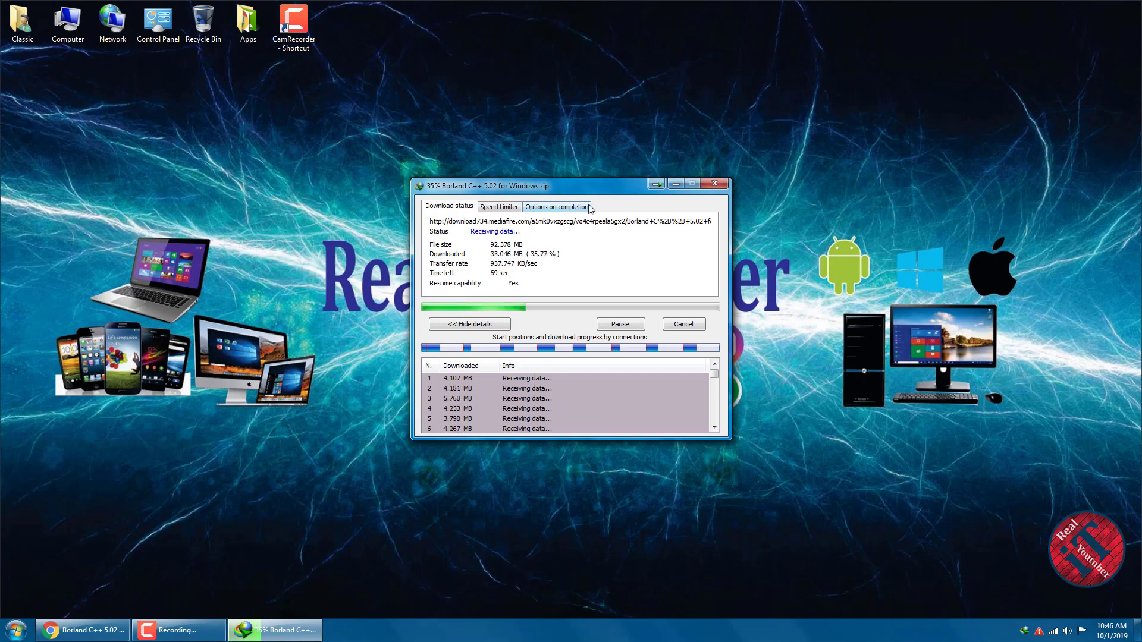
click(589, 208)
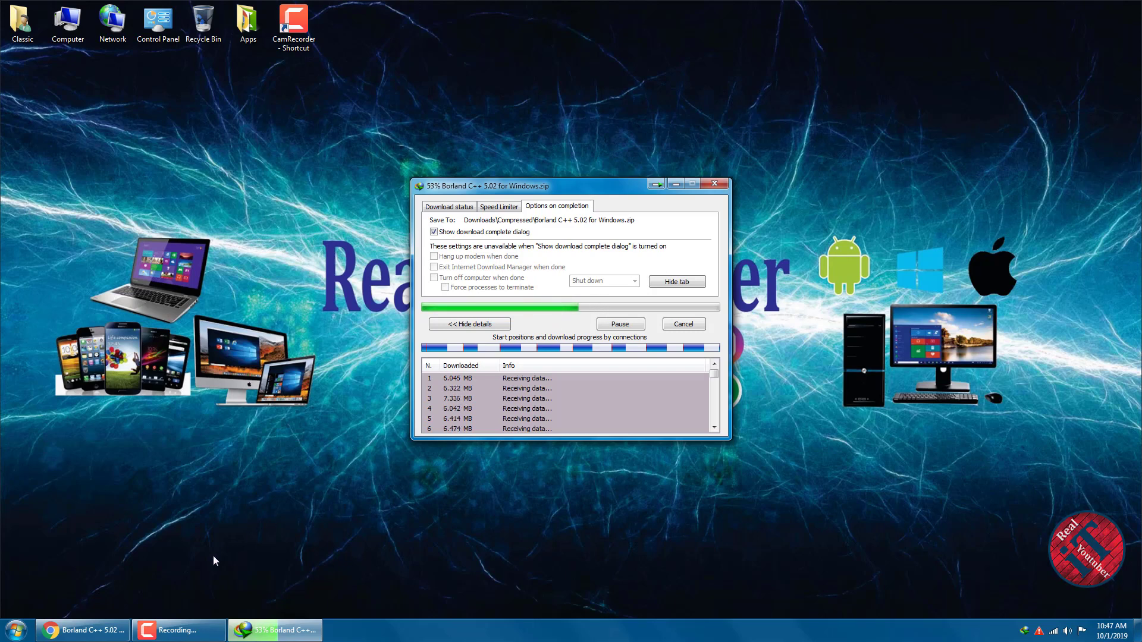
- Close the Chrome window while the download continues
right_click(103, 633)
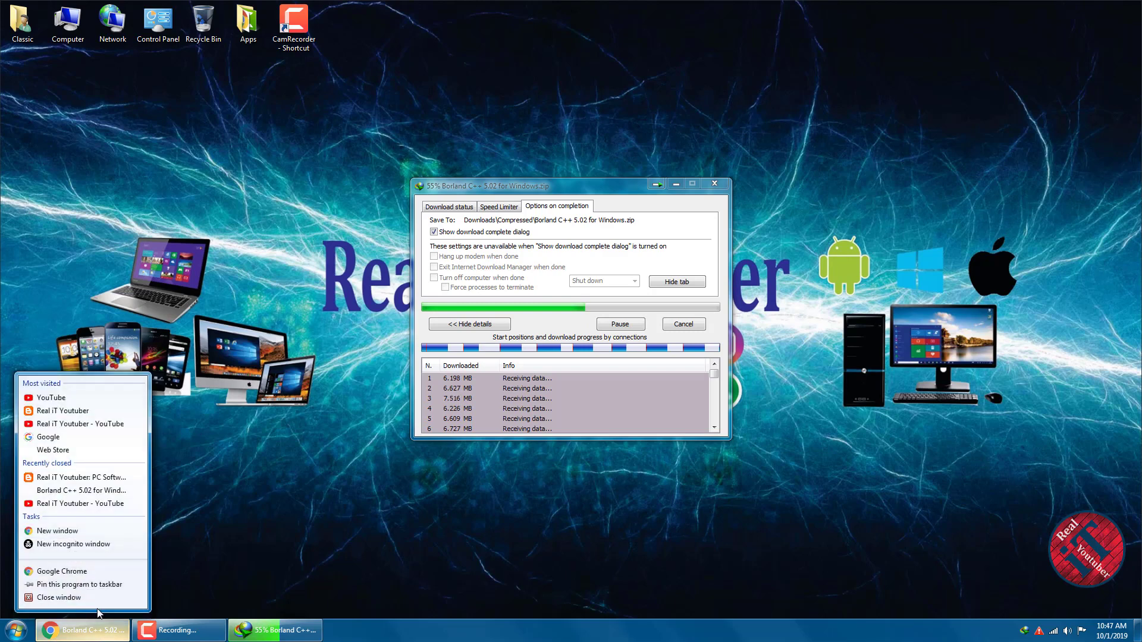
click(97, 628)
right_click(98, 628)
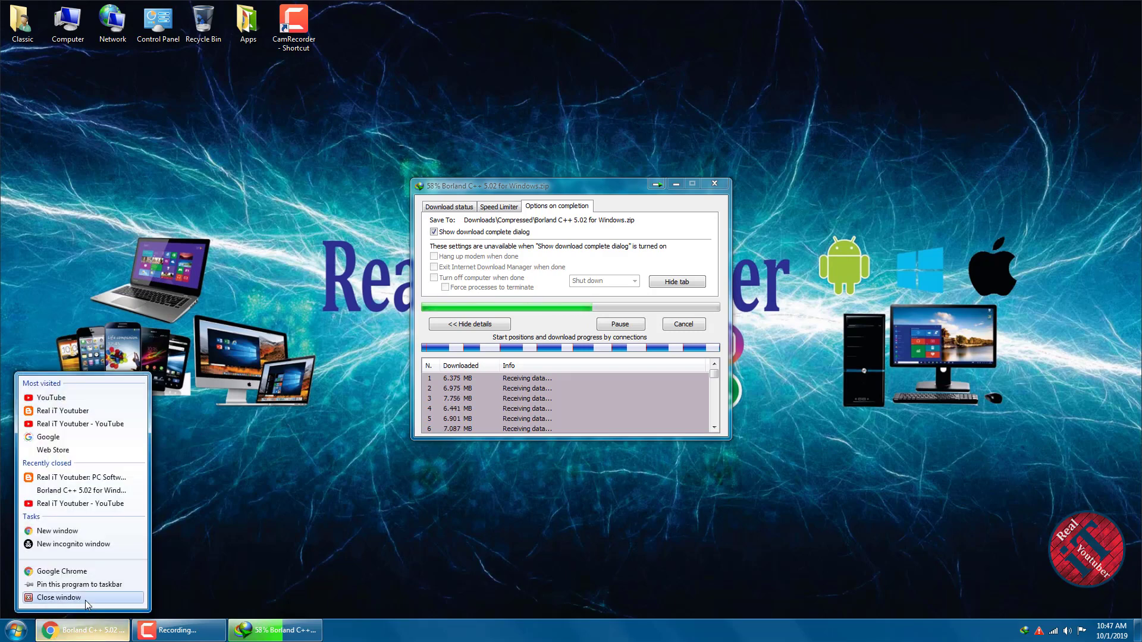
click(42, 601)
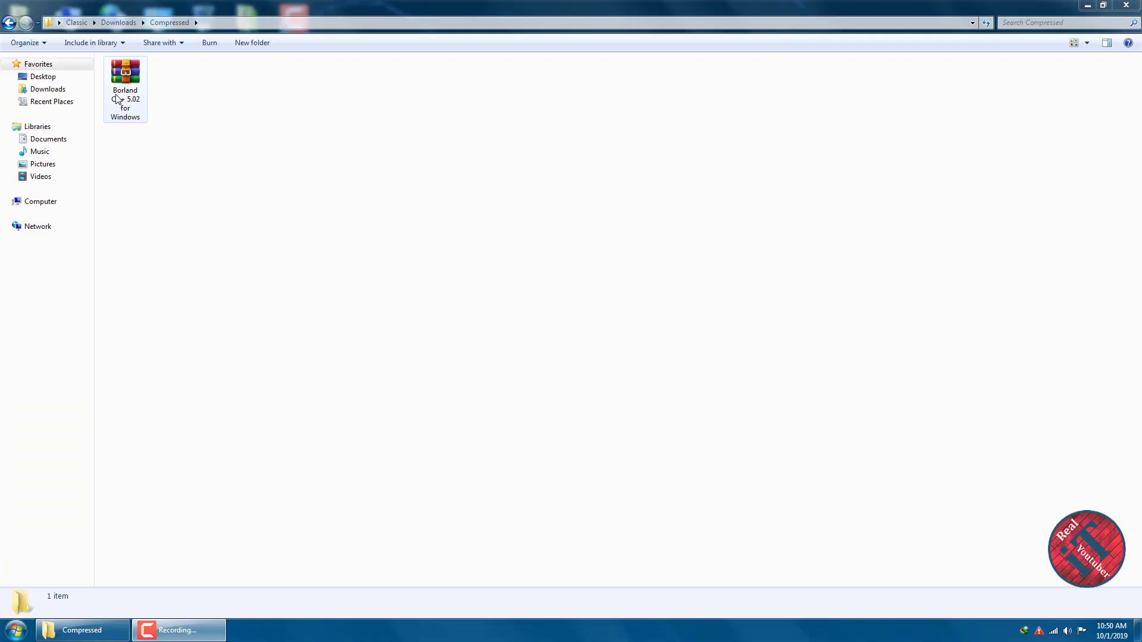
- Extract the Borland C++ 5.02 for Windows archive into its own folder inside Downloads\Compressed using WinRAR
click(117, 100)
right_click(124, 85)
mouse_move(178, 105)
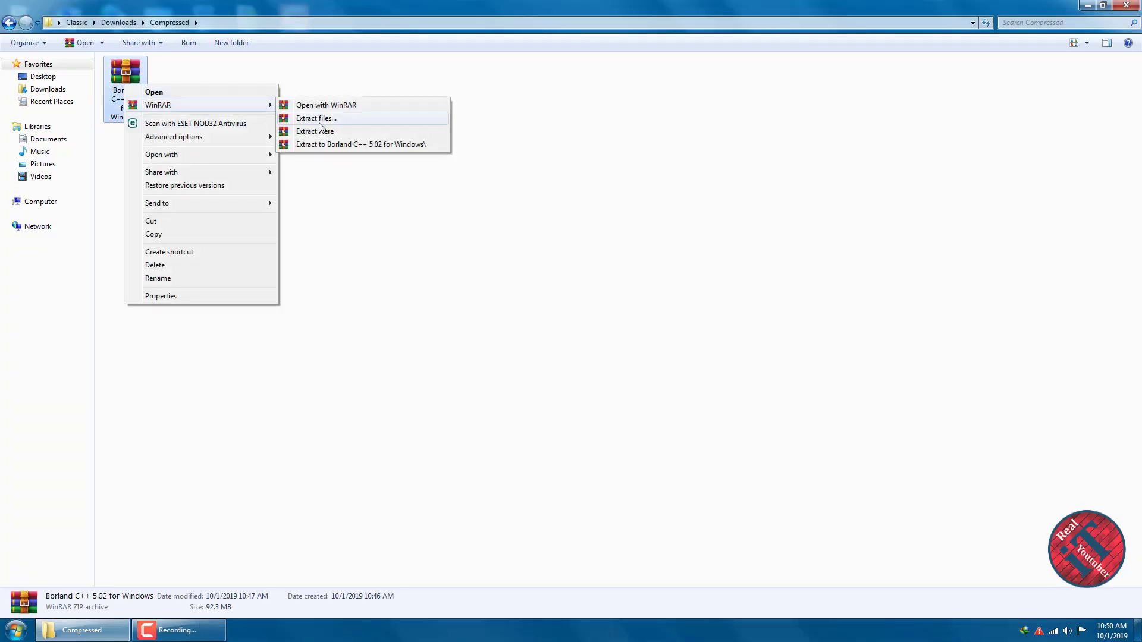
click(319, 123)
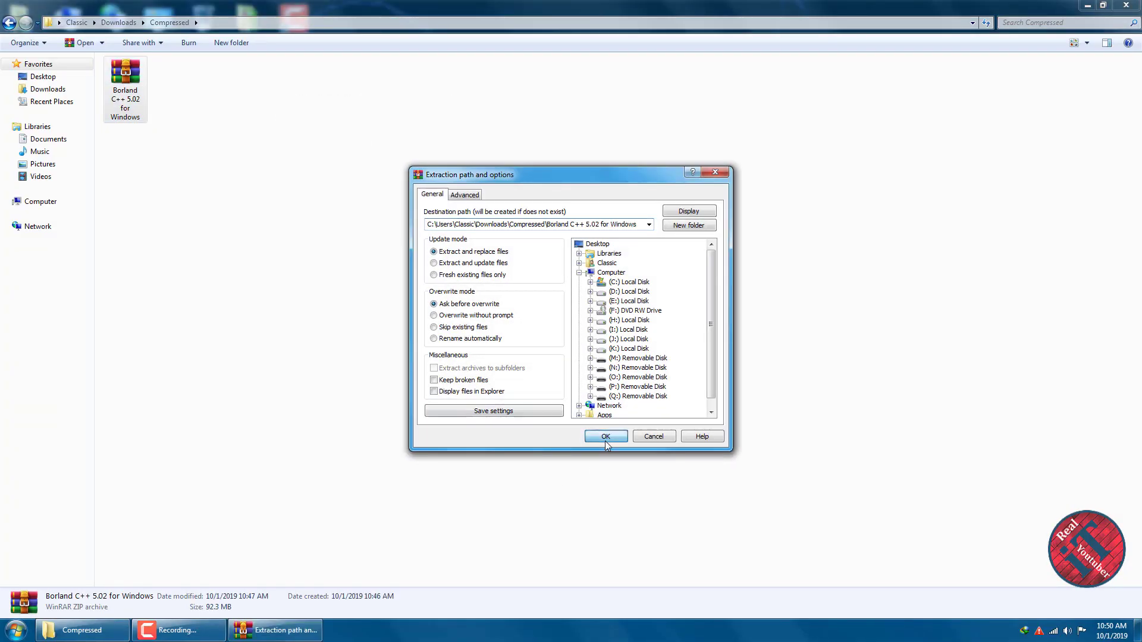
click(605, 437)
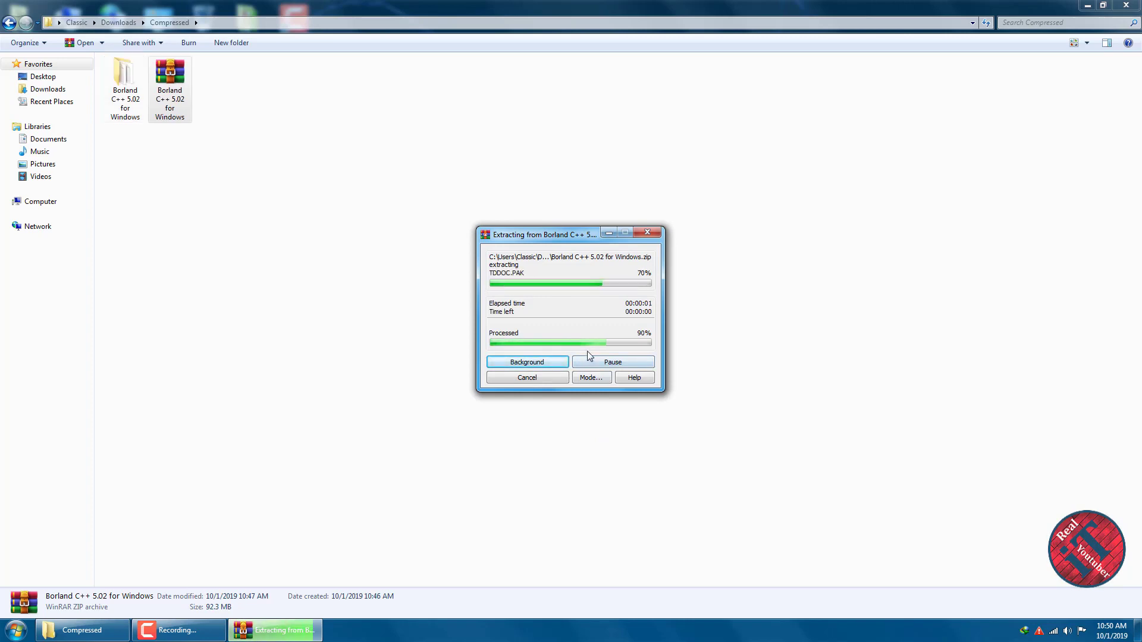
- Open the extracted Borland C++ 5.02 for Windows folder and display its files as icons
click(132, 107)
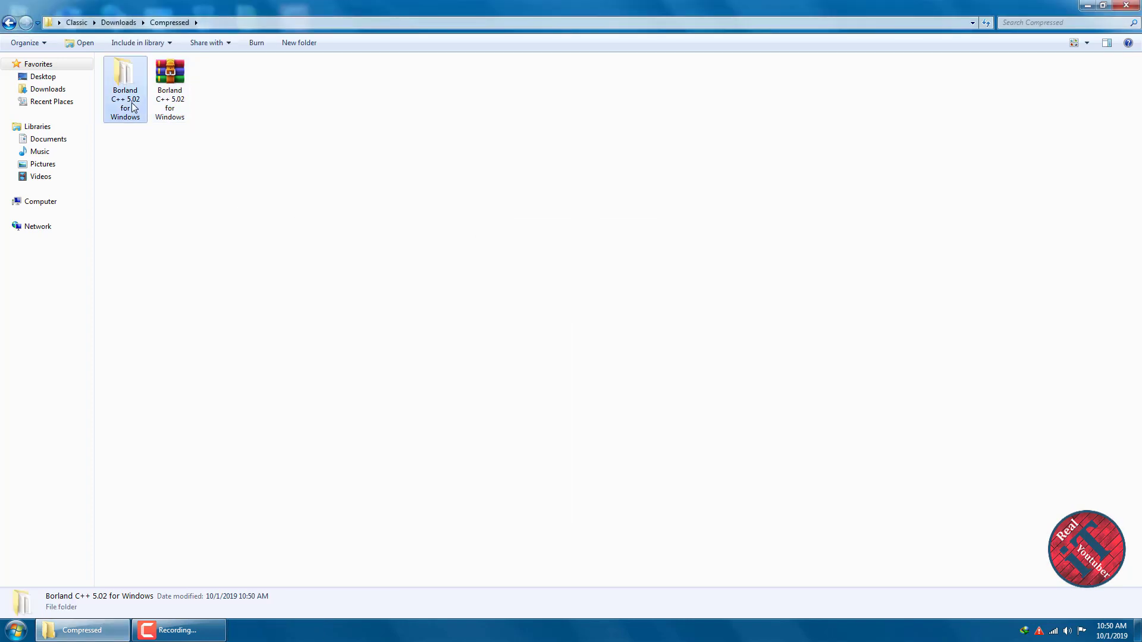
double_click(132, 107)
right_click(612, 119)
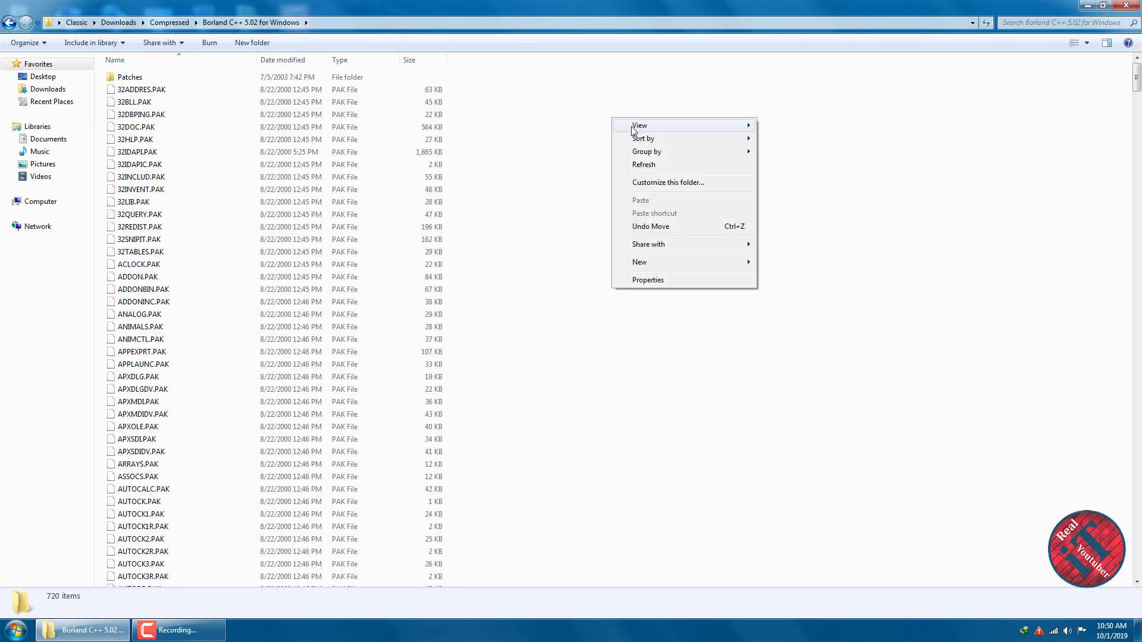
mouse_move(634, 130)
click(809, 151)
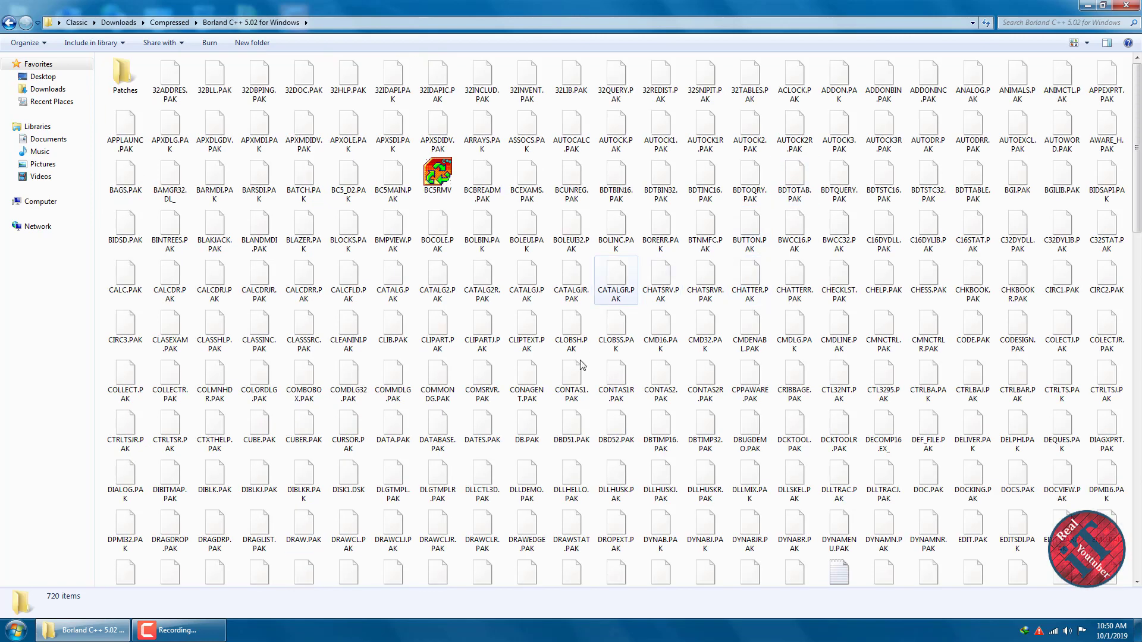
- Launch the SETUP application from the extracted folder and minimise the folder window
scroll(582, 365, down, 15)
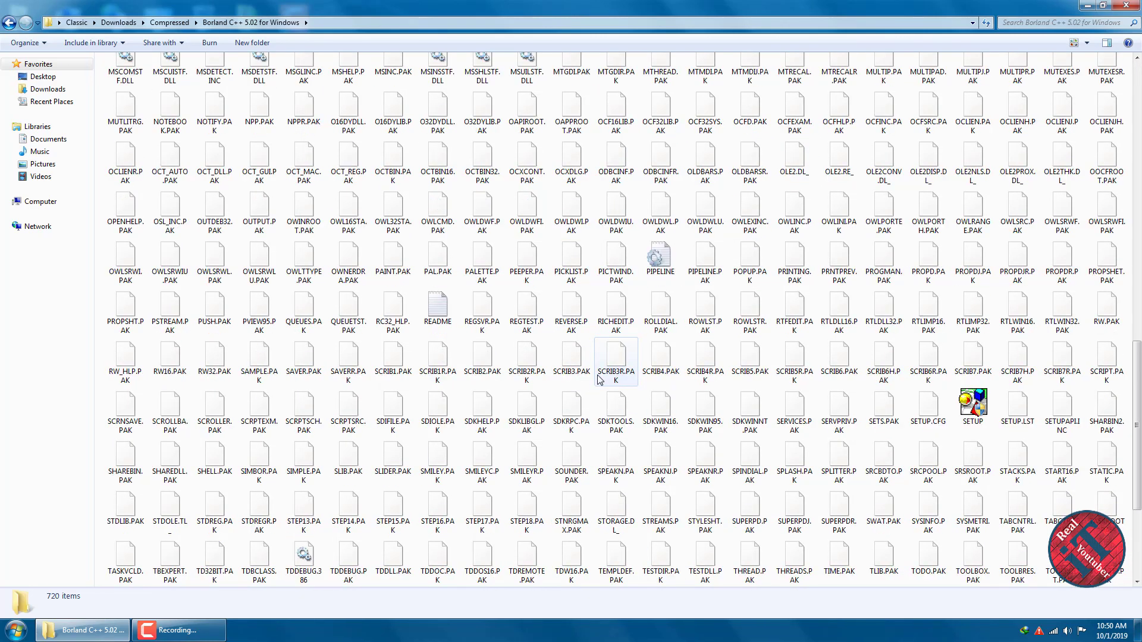
click(973, 416)
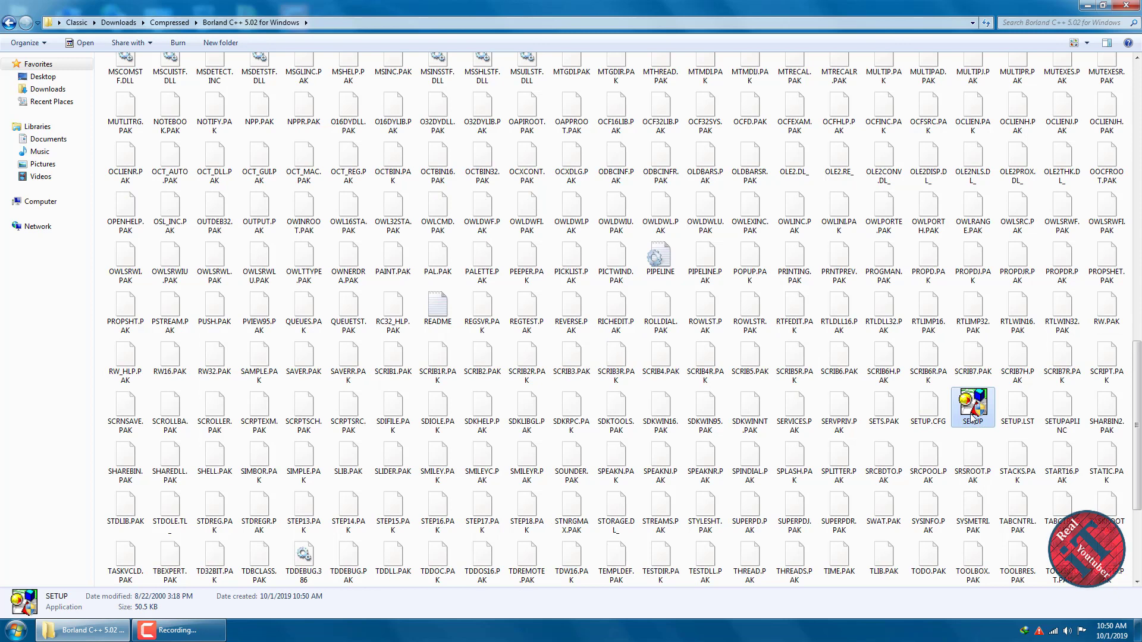
double_click(973, 415)
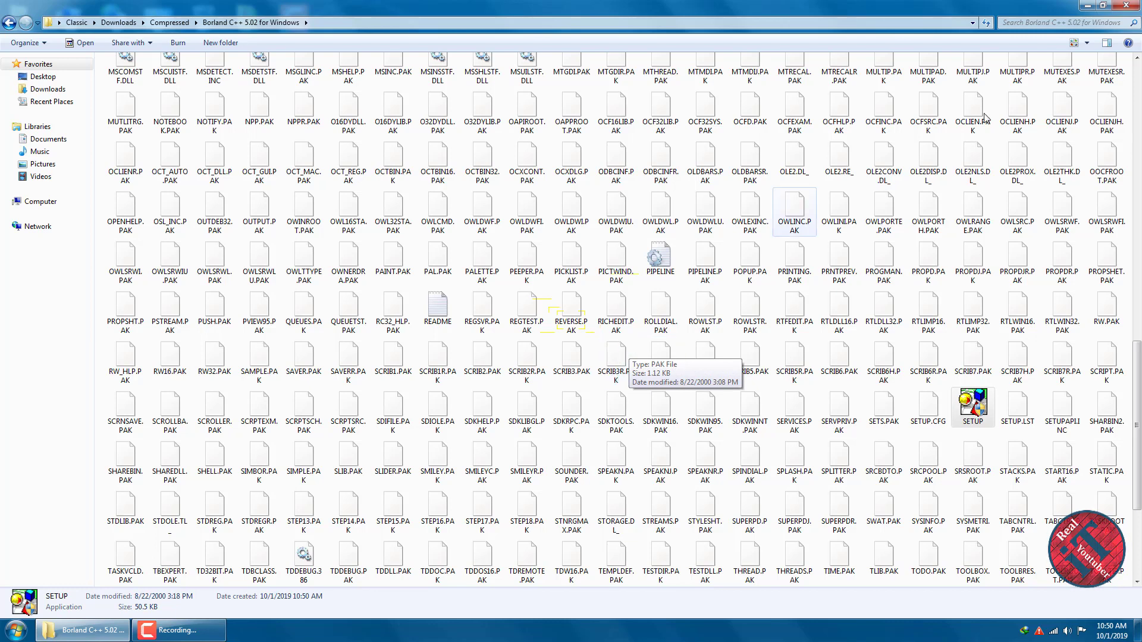
click(1084, 7)
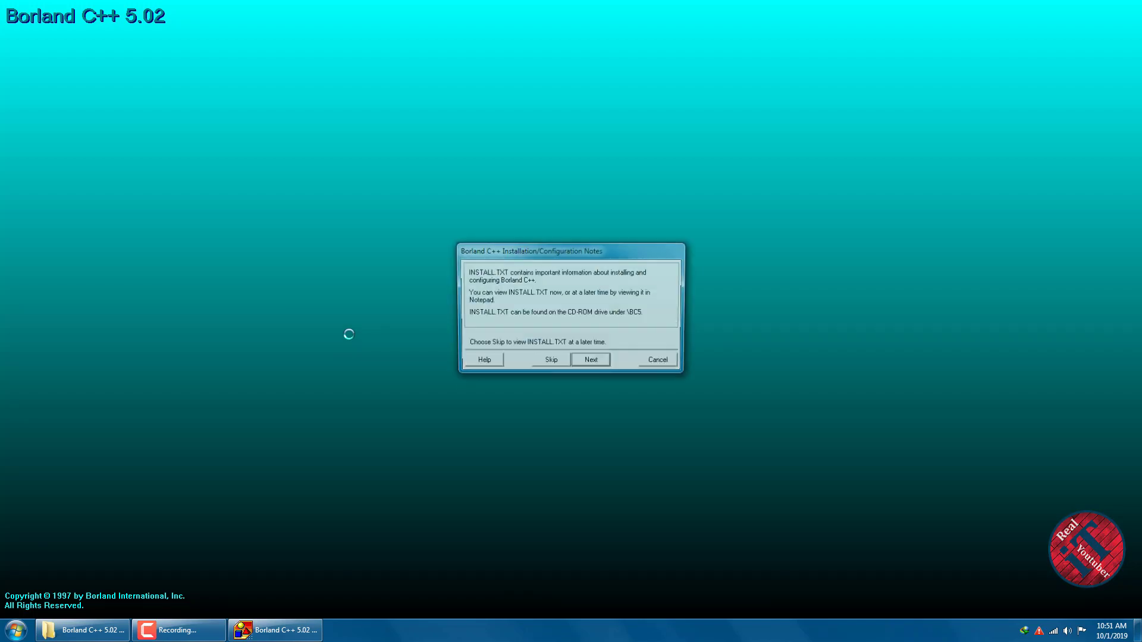
- View and close the INSTALL.TXT notes, and continue the Borland C++ setup to the install location settings
click(582, 365)
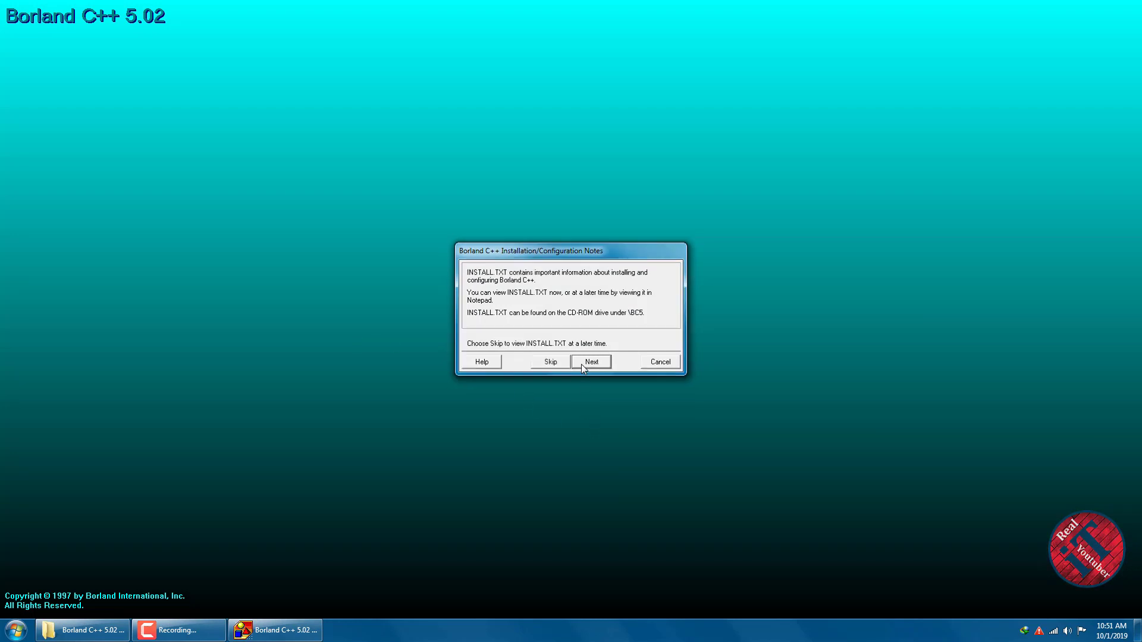
click(924, 97)
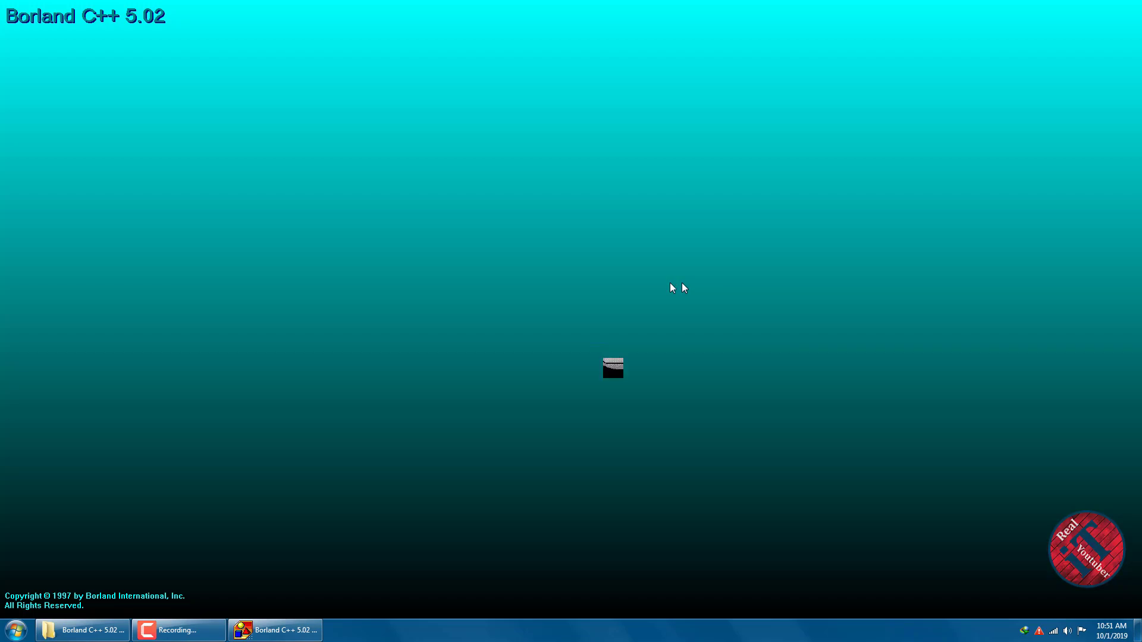
click(570, 371)
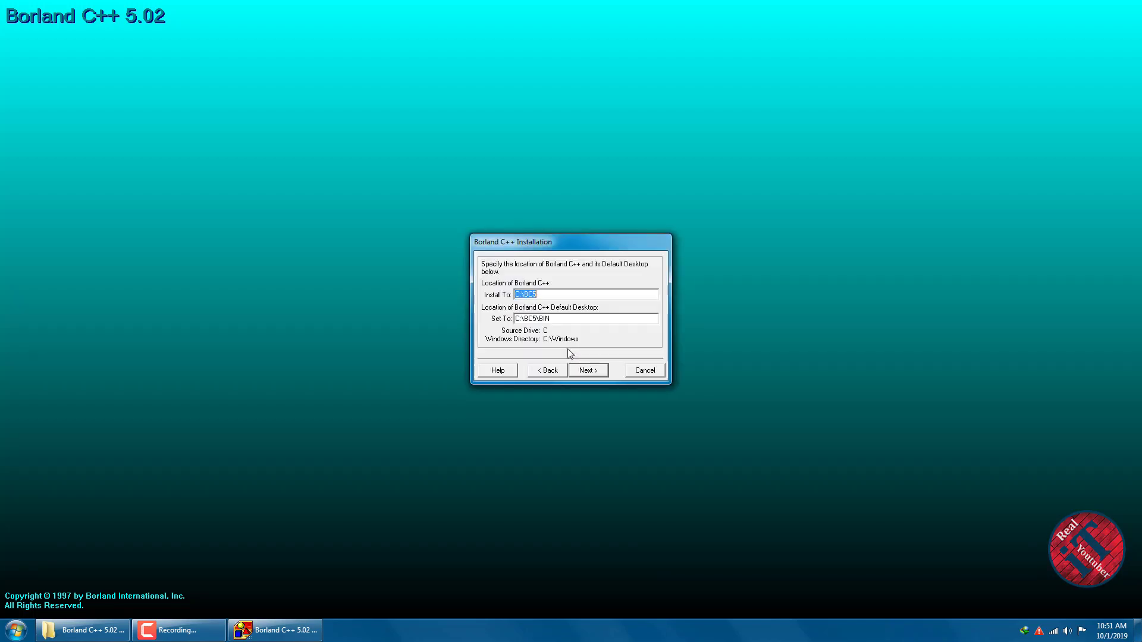
- Accept C:\BC5 and the default Borland Database Engine and C:\BDE32 SDK locations, and start the installation
click(583, 371)
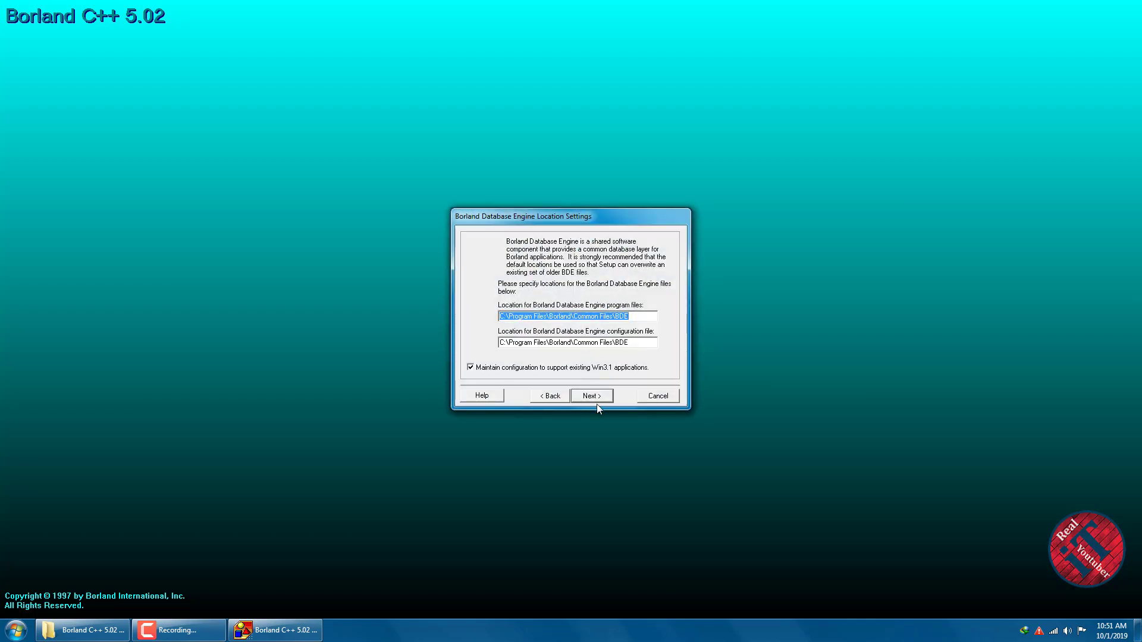
click(595, 396)
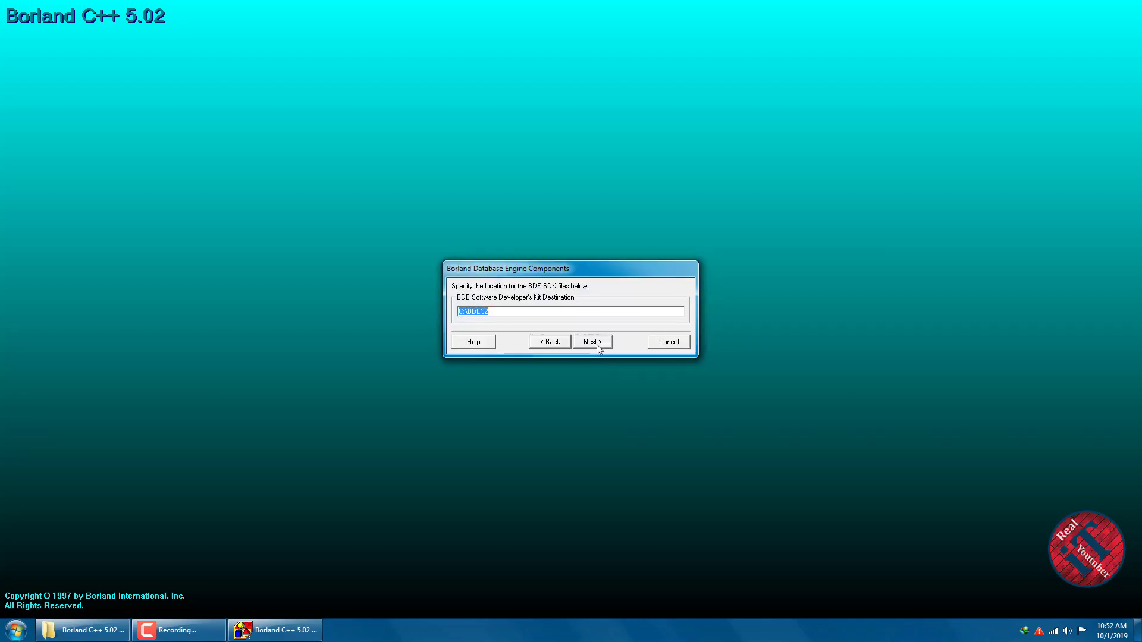
click(596, 344)
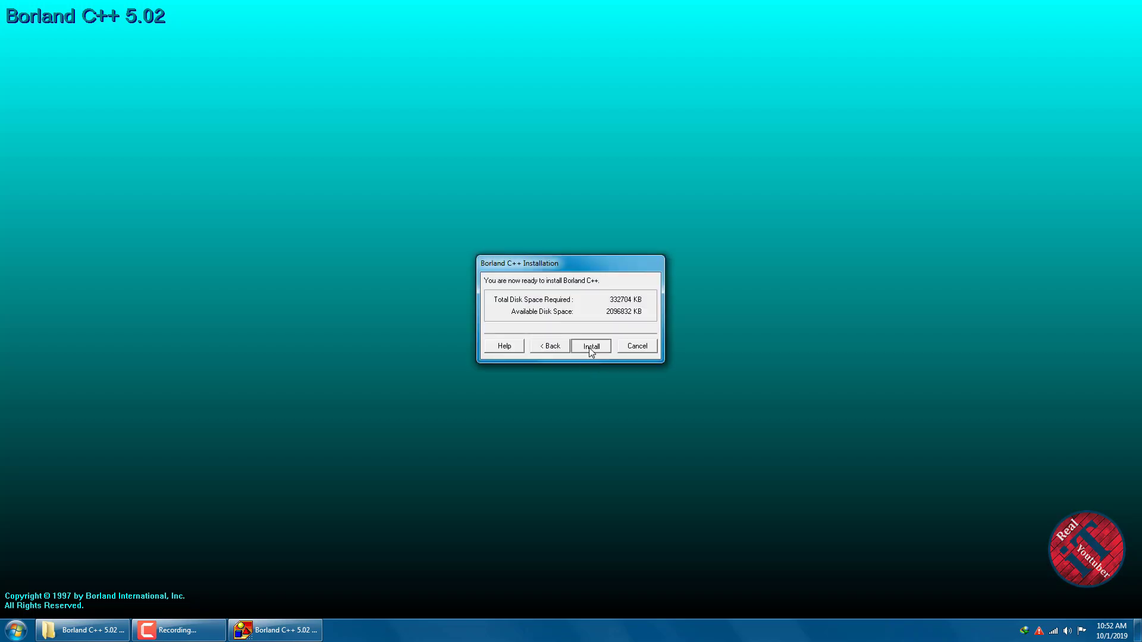
click(591, 350)
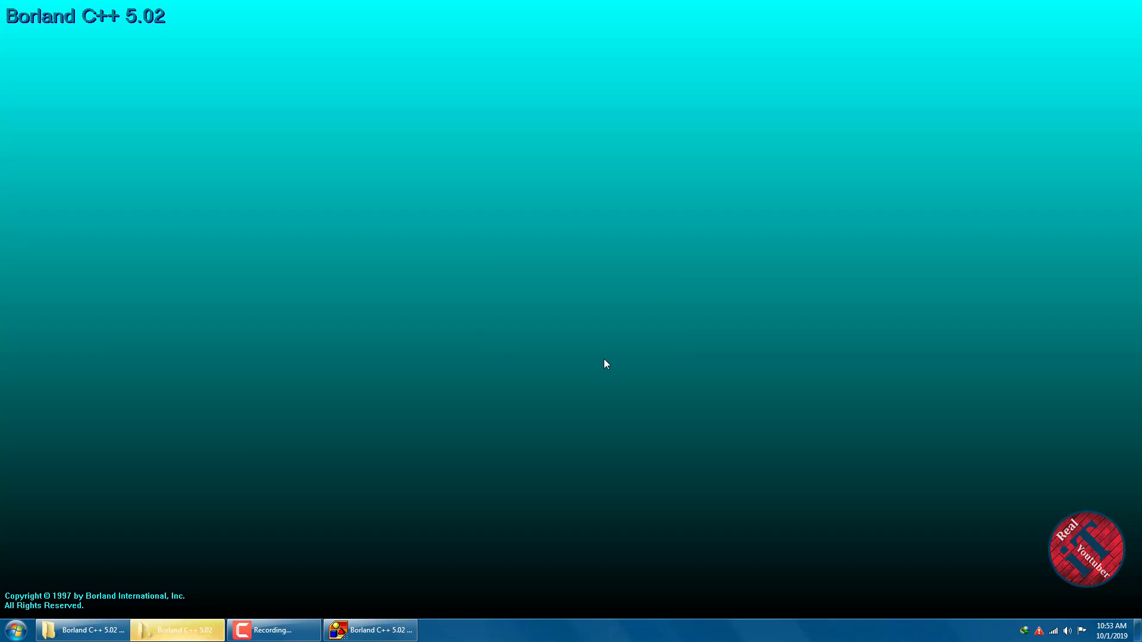
- Display the Borland C++ 5.02 Start Menu shortcuts folder as icons and minimise its window
click(86, 636)
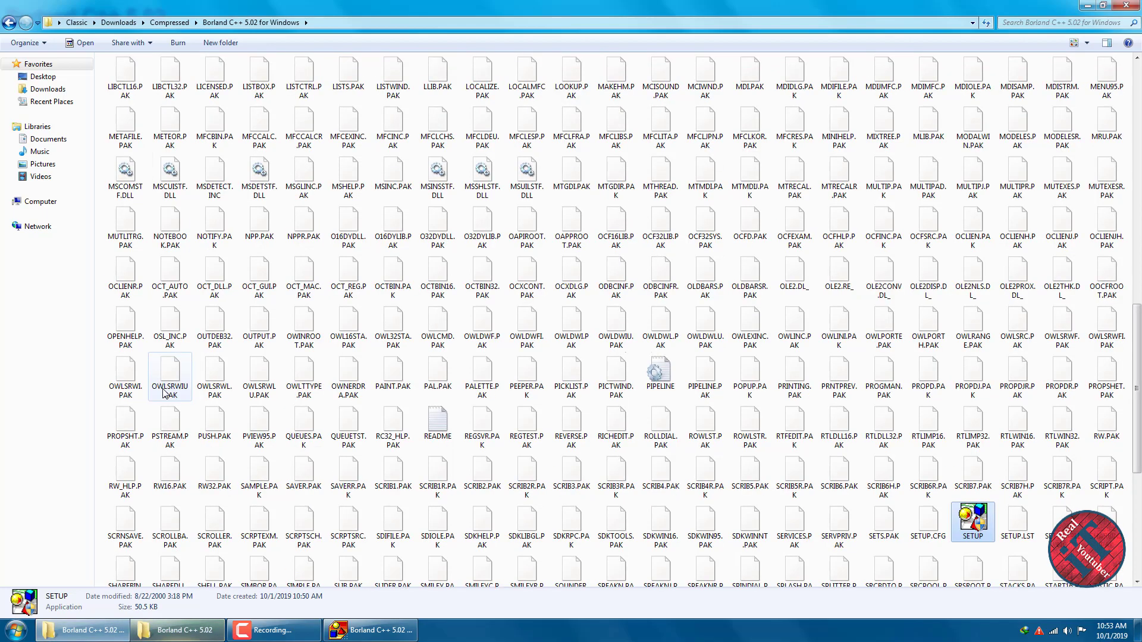
scroll(595, 315, up, 15)
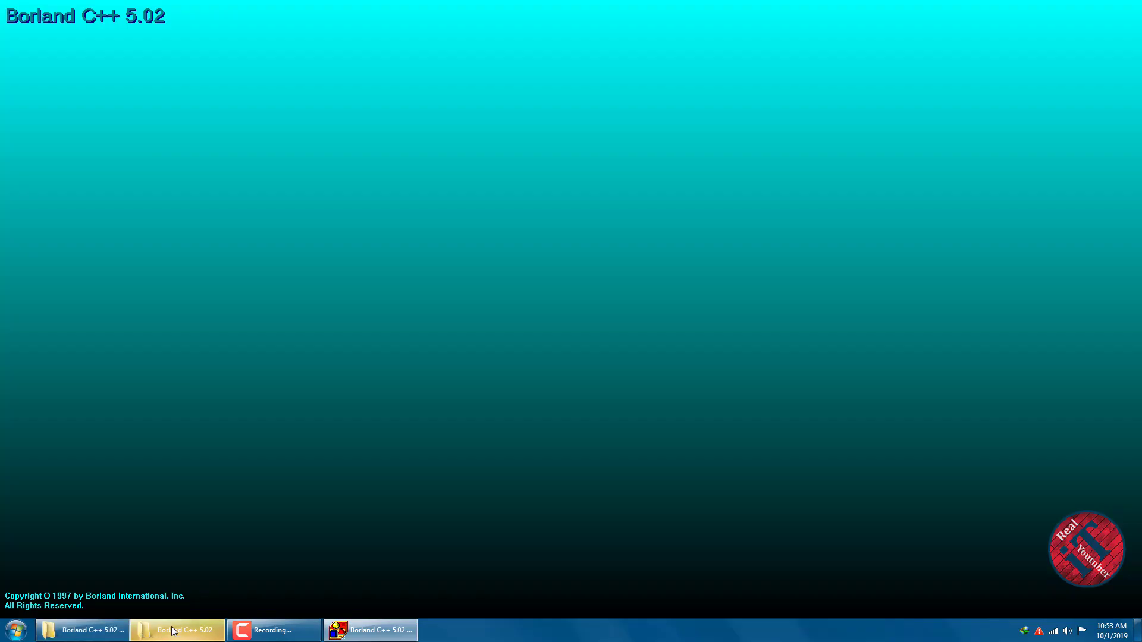
click(209, 601)
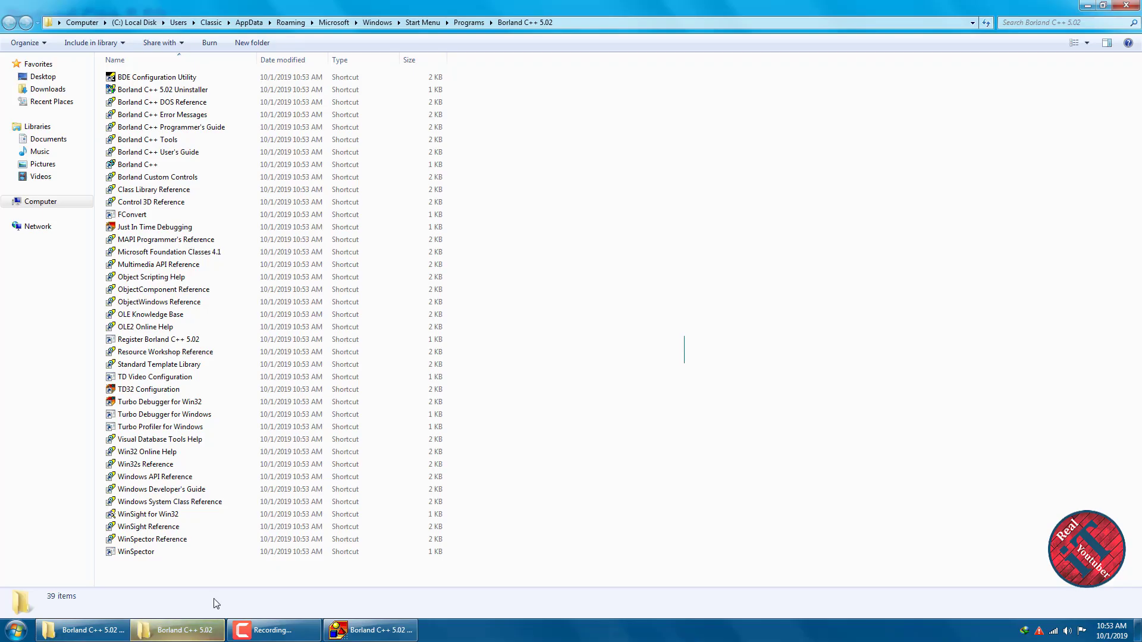
right_click(681, 177)
mouse_move(734, 187)
click(850, 210)
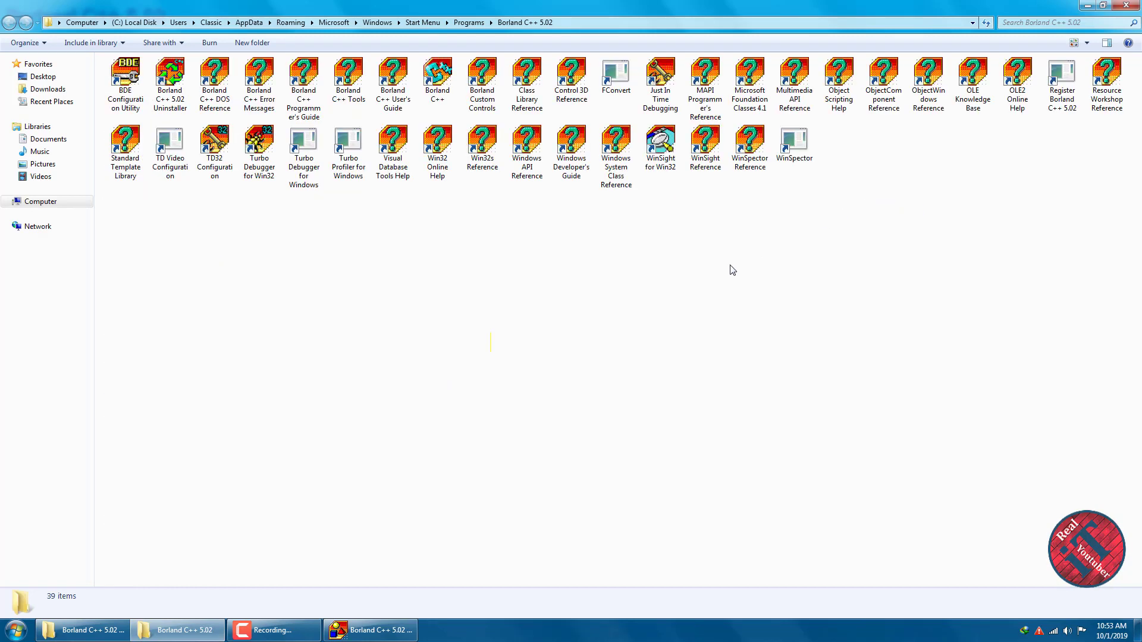
click(1088, 7)
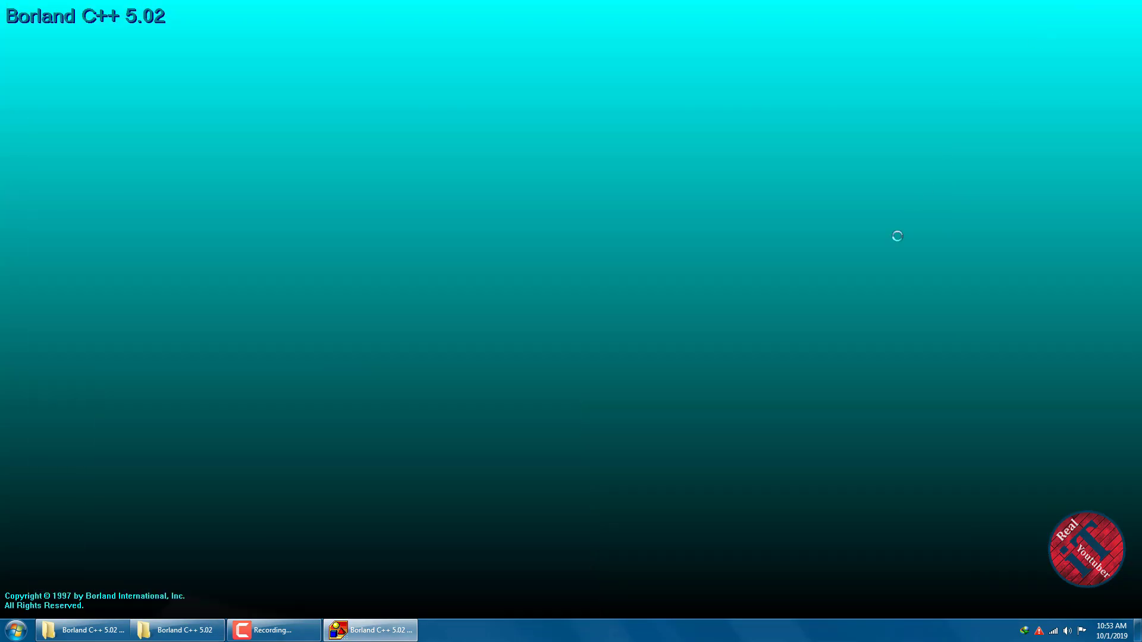
click(298, 629)
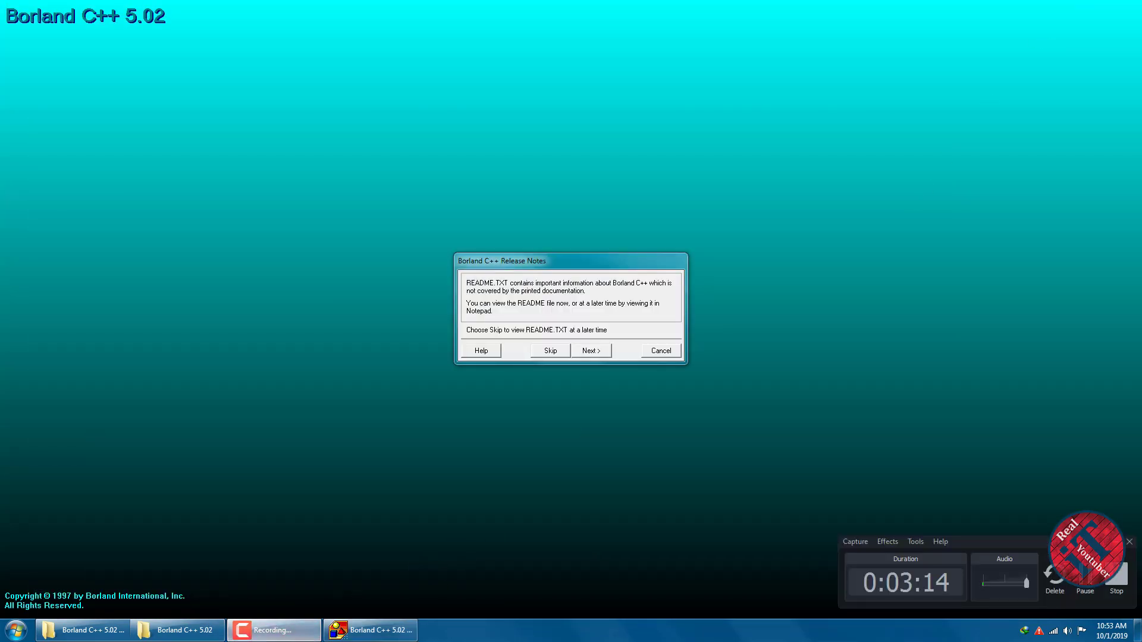
click(280, 630)
click(304, 637)
click(1085, 575)
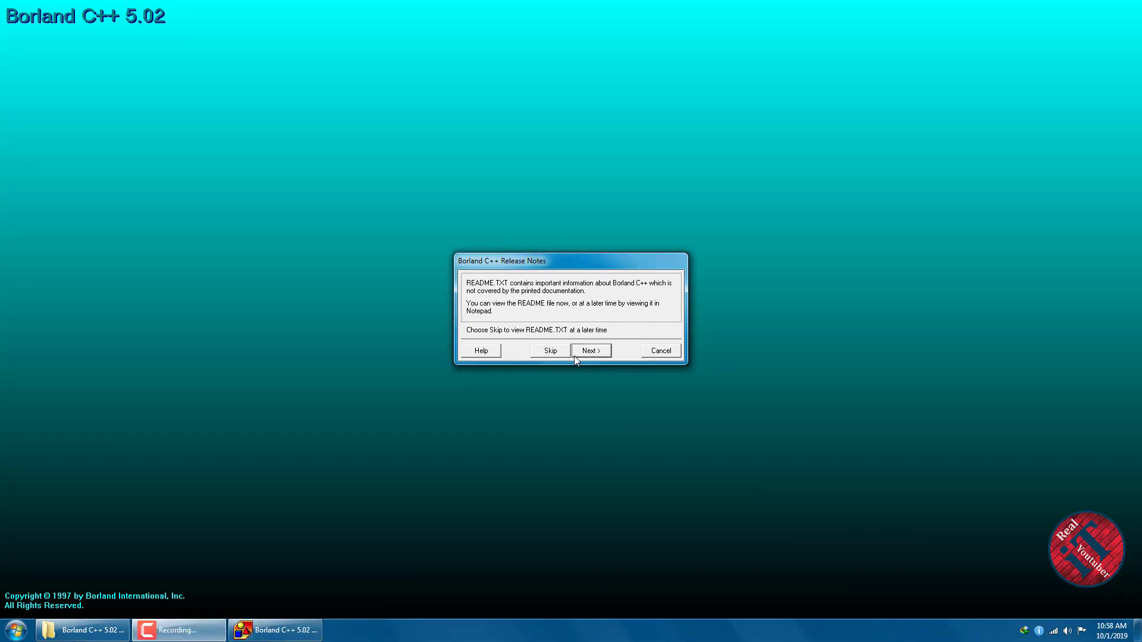
- Skip viewing the README.TXT release notes in the Borland C++ setup
click(558, 353)
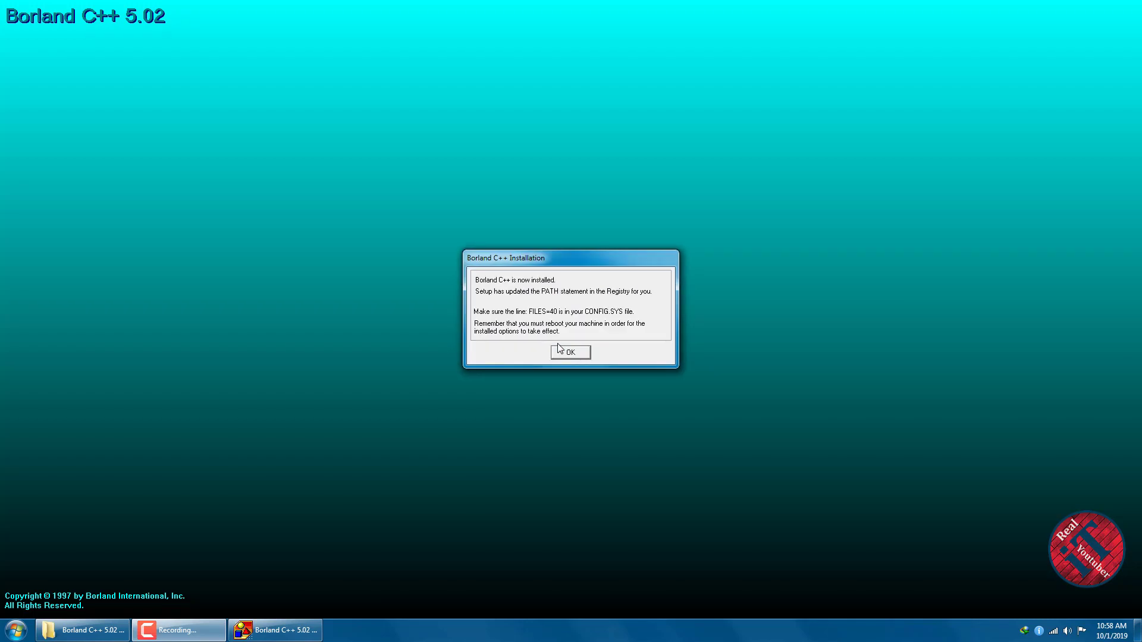
- Acknowledge the completed Borland C++ installation and skip the online registration
click(565, 355)
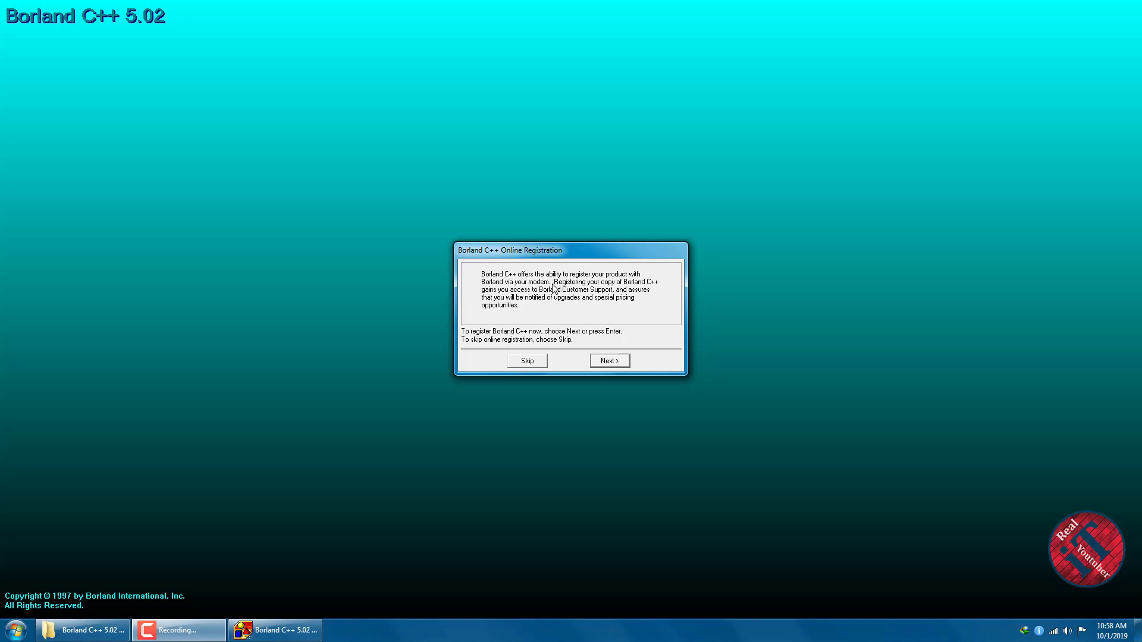
click(526, 360)
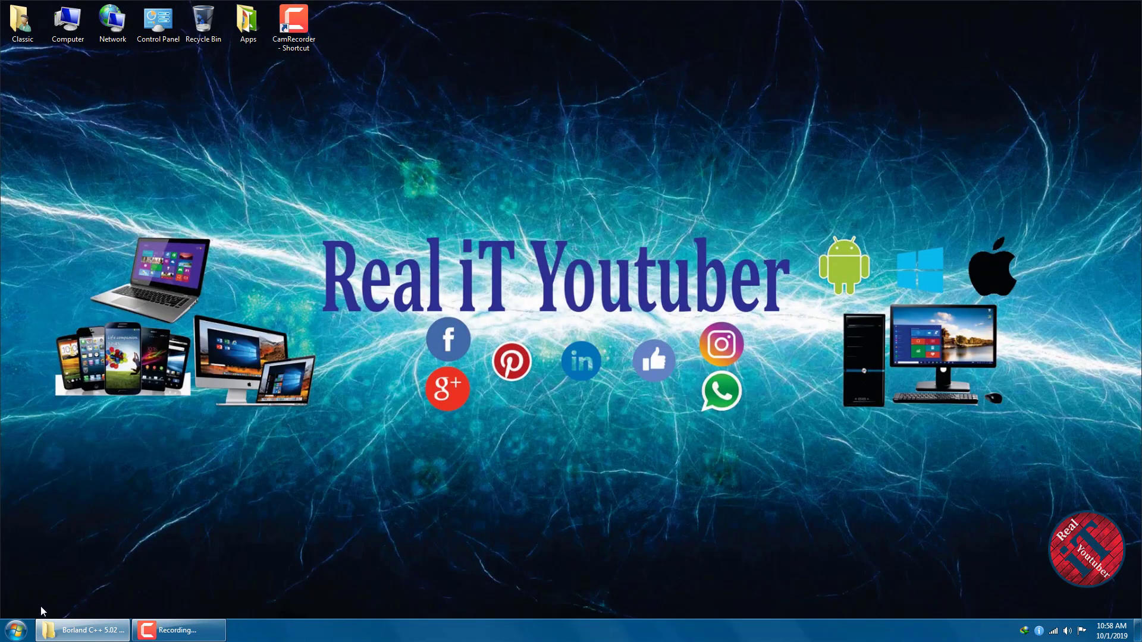
- Launch Borland C++, dismiss the unsupported 16-bit application notice, and maximise the program window
click(16, 629)
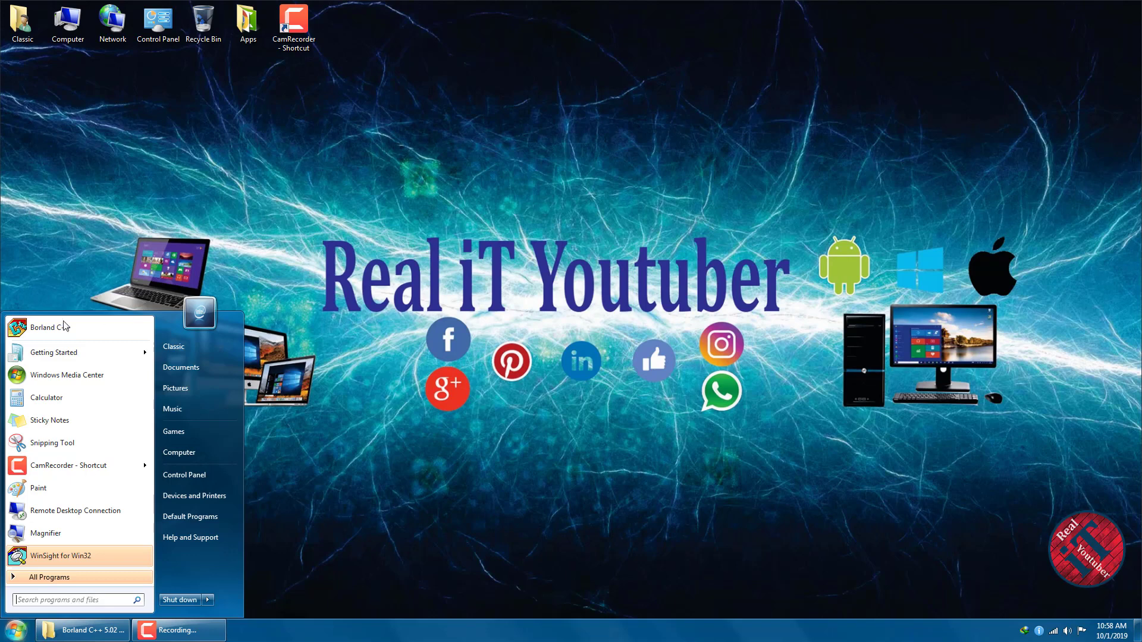
drag(92, 327, 281, 270)
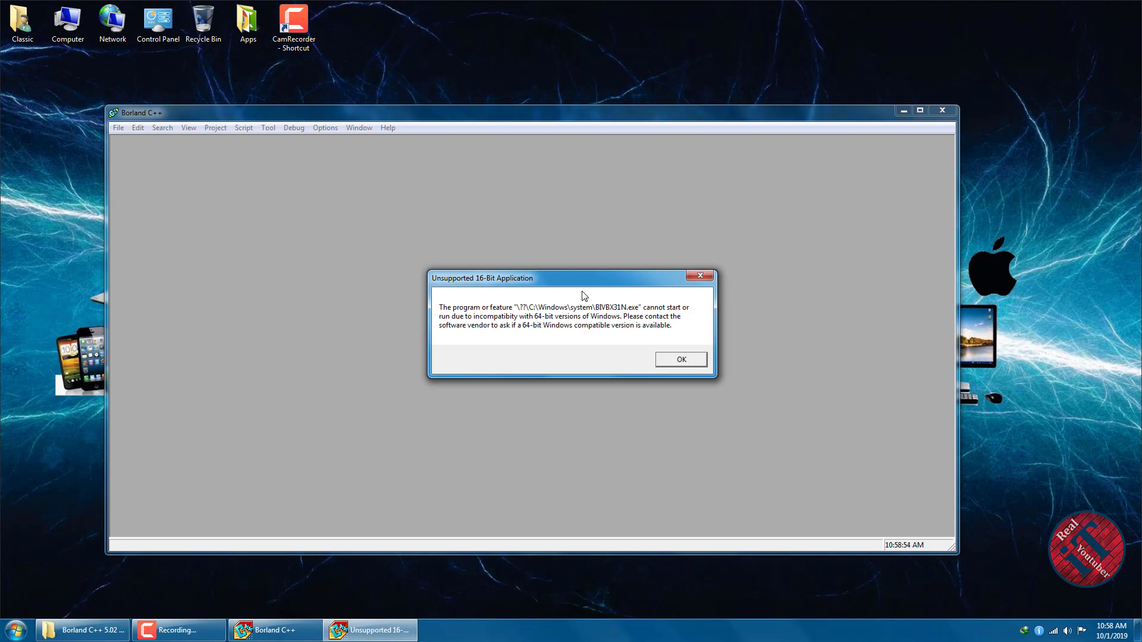
click(669, 361)
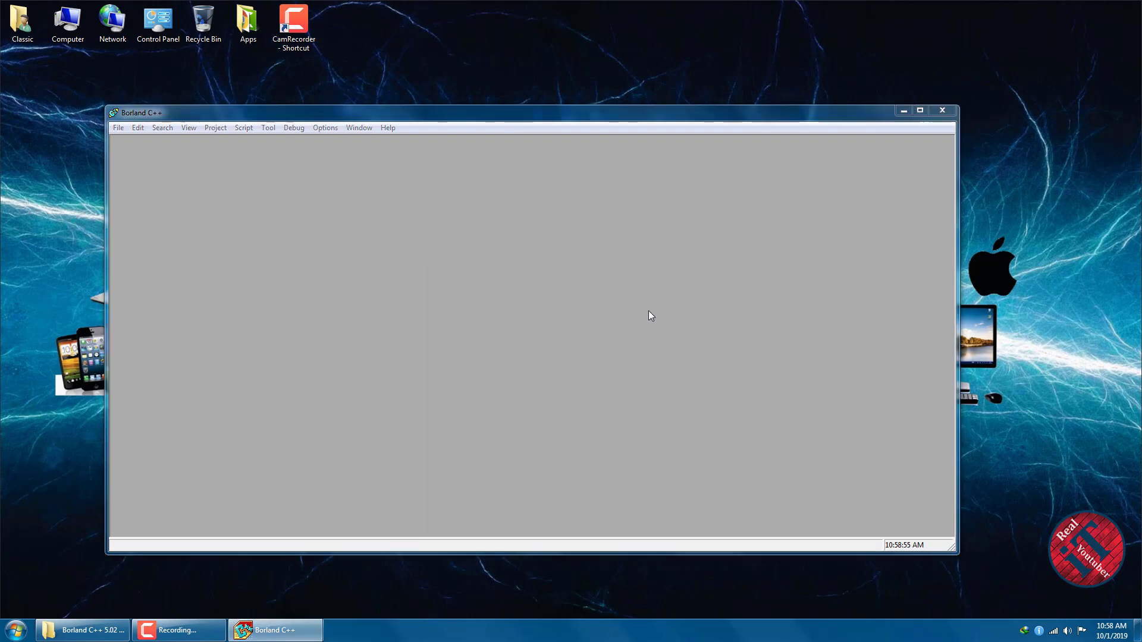
click(248, 285)
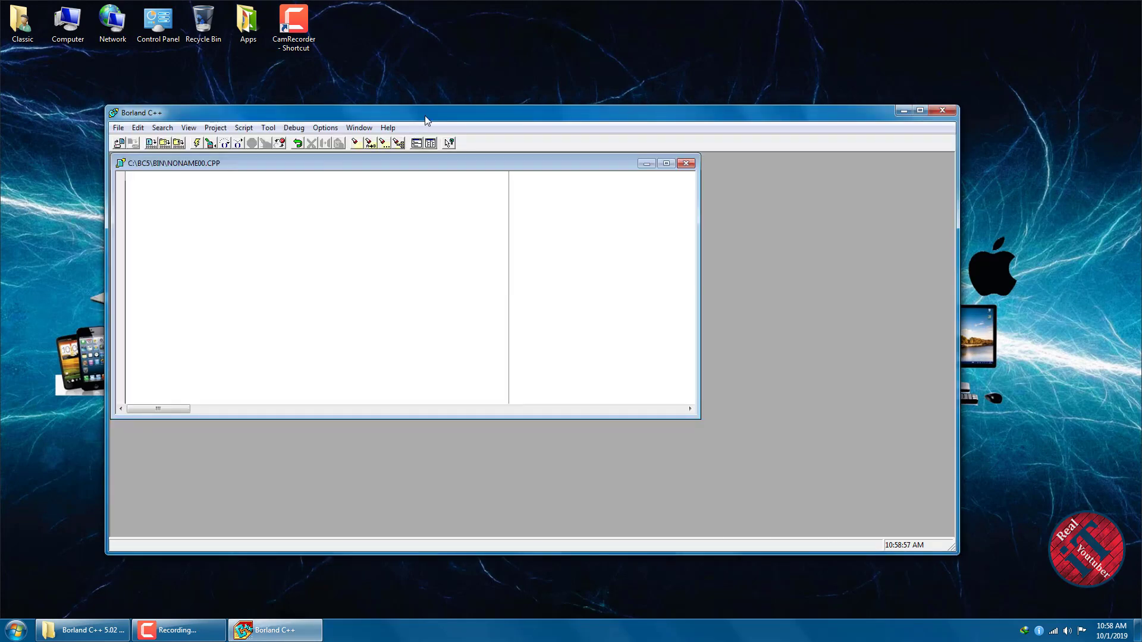
double_click(426, 113)
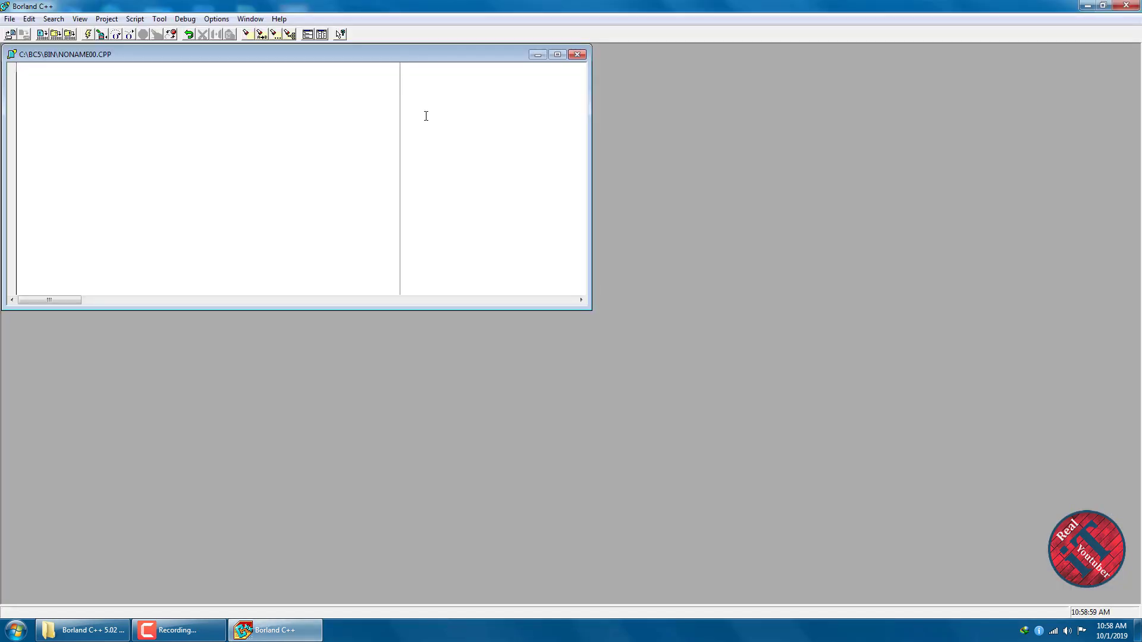